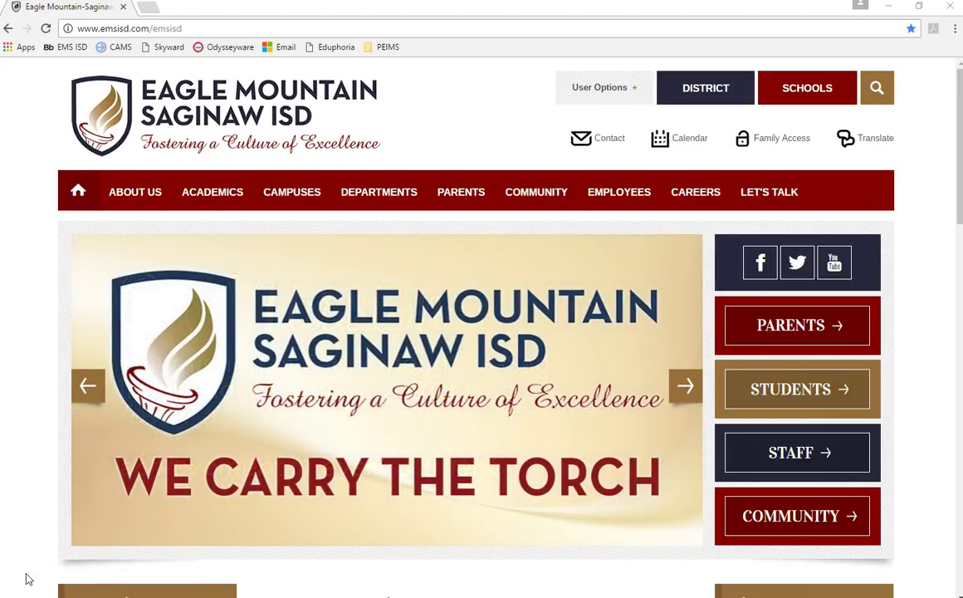
Step: Scroll the EMS ISD homepage down to the Site Shortcuts panel showing Family & Student Access
click(37, 447)
click(36, 447)
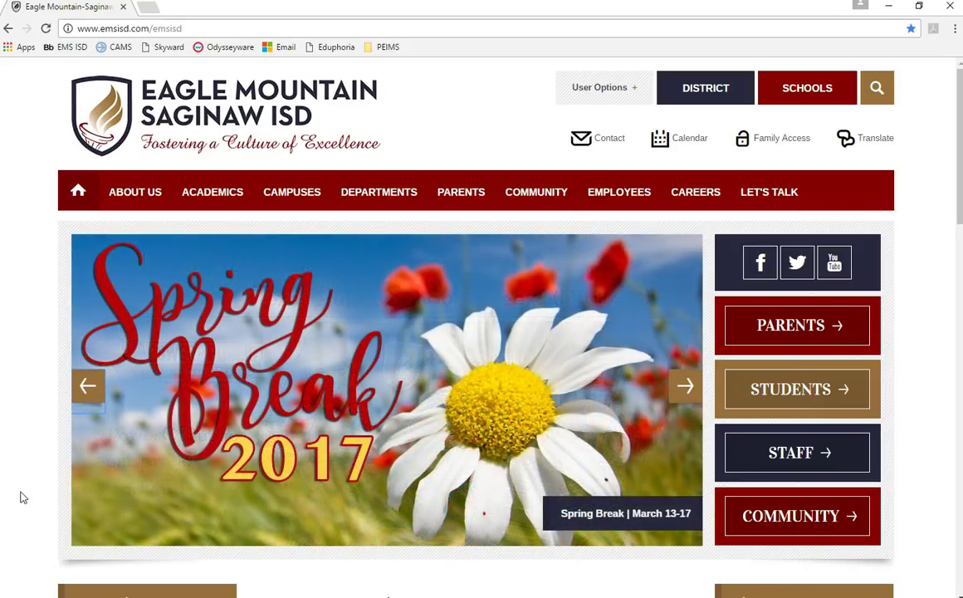
scroll(919, 231, down, 1)
scroll(919, 231, down, 5)
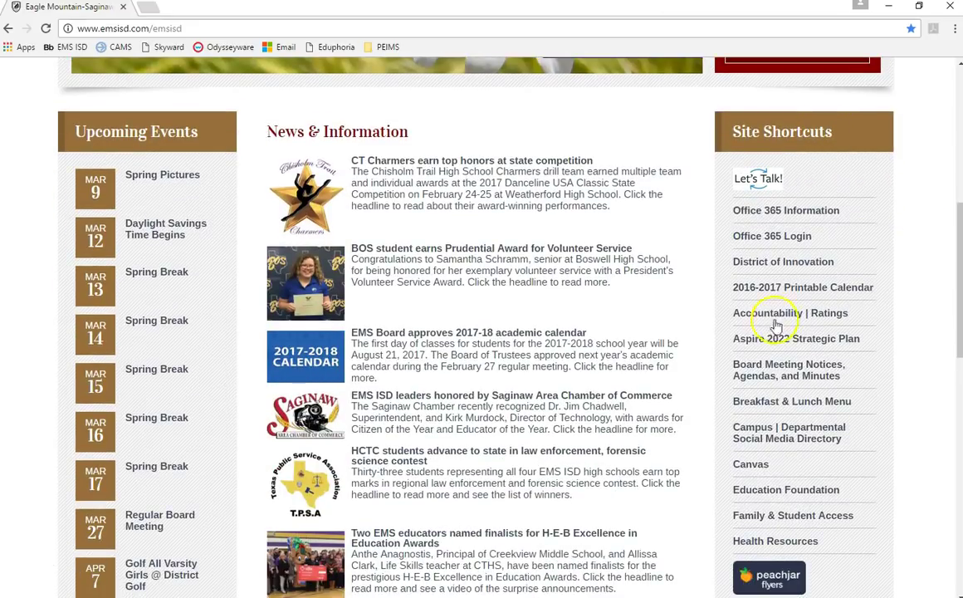
Step: Open Family & Student Access and sign in with the student's Login ID and password
click(741, 515)
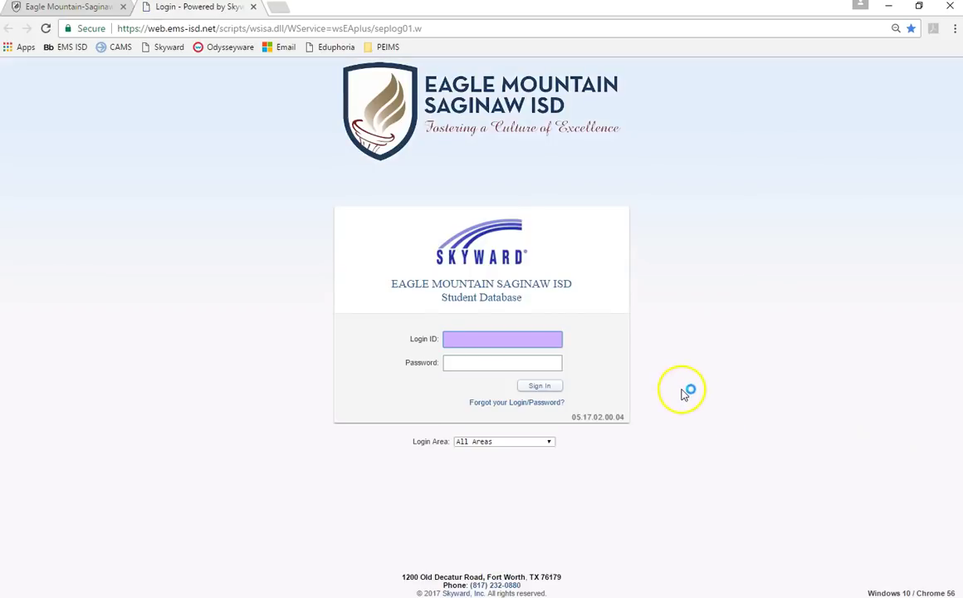
text(student log in)
key(Tab)
text(••••••)
key(BackSpace)
key(BackSpace)
key(BackSpace)
key(BackSpace)
key(BackSpace)
key(BackSpace)
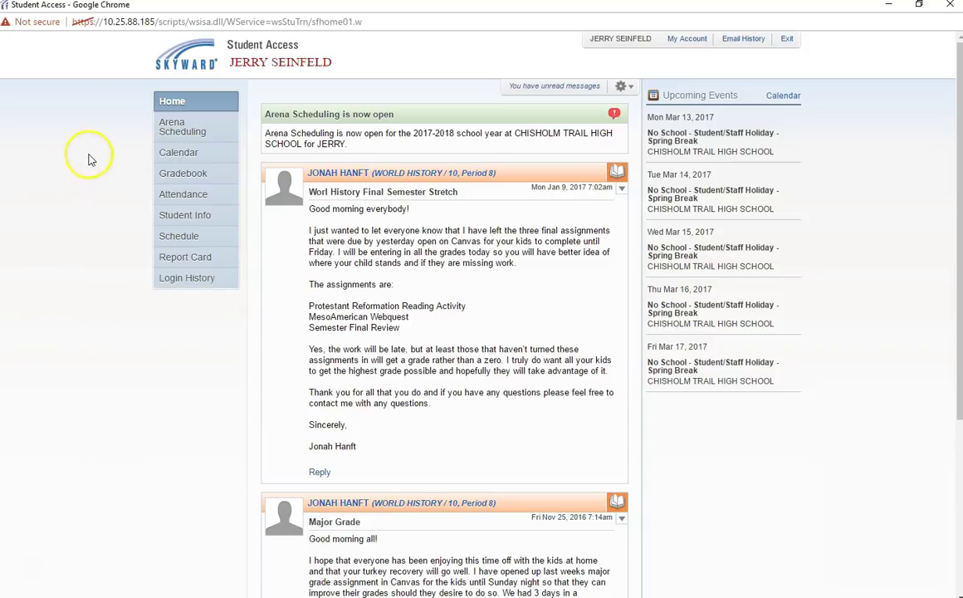
Step: Open Arena Scheduling and choose the 2017 - 18 school year
click(175, 133)
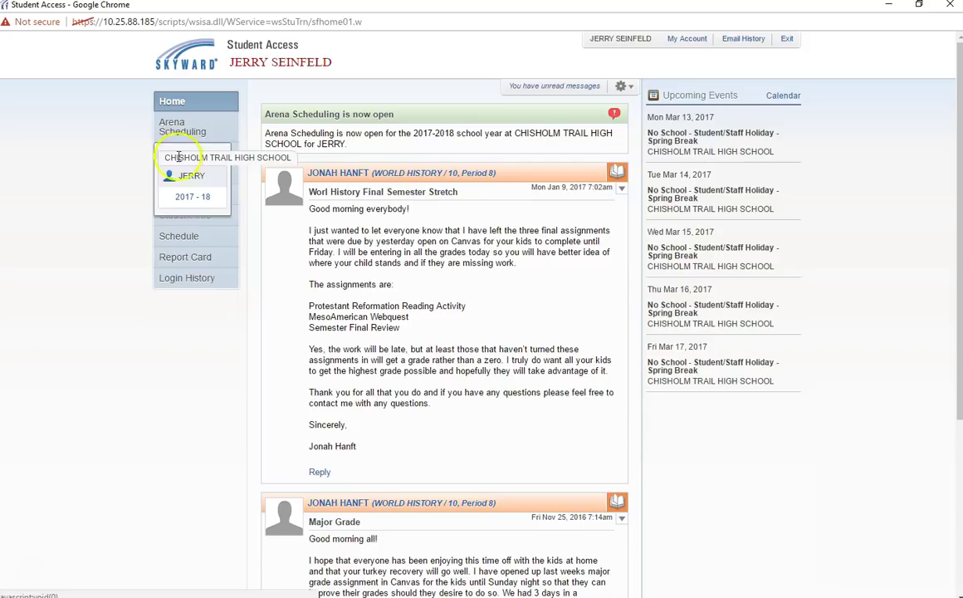
click(183, 202)
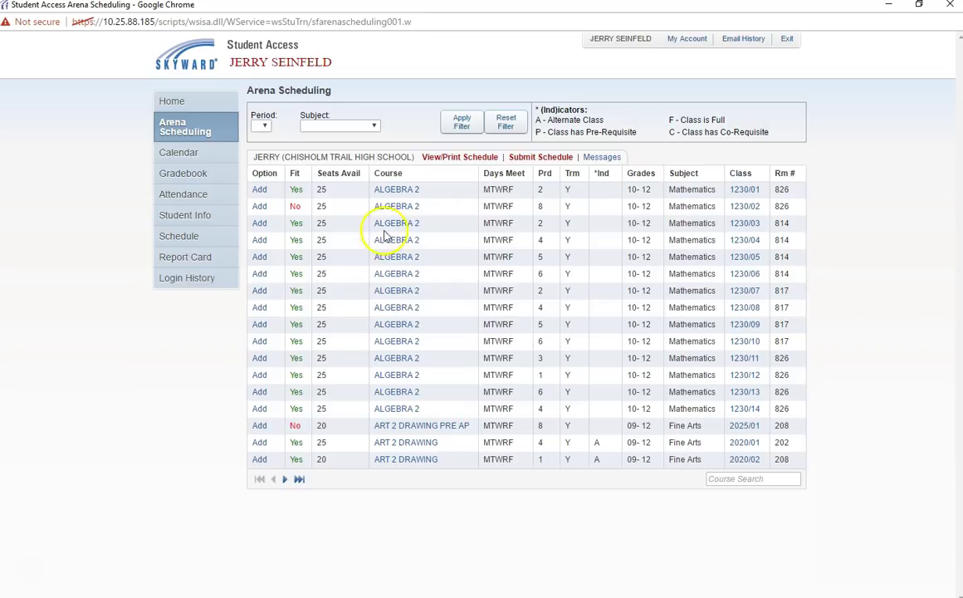
click(599, 158)
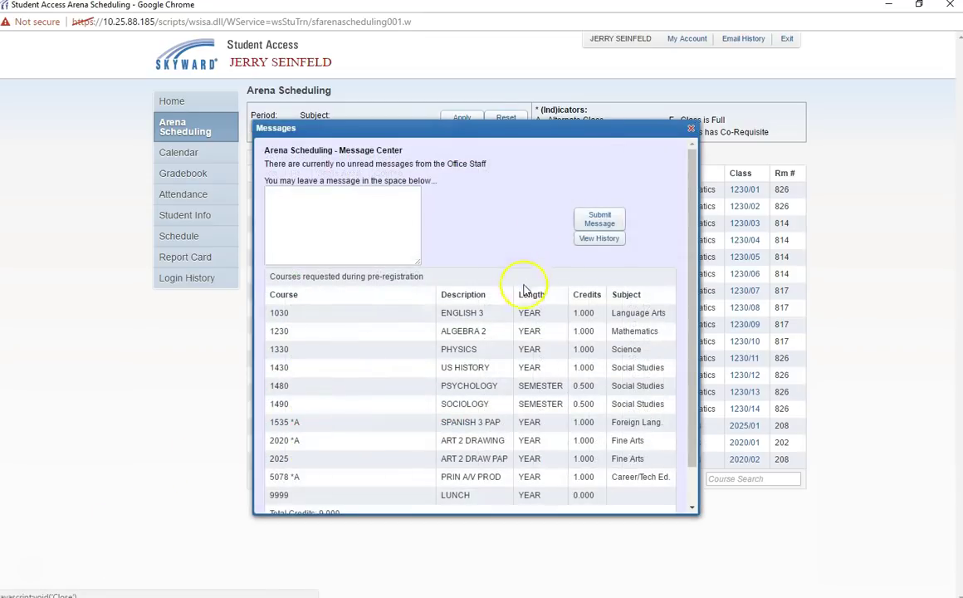
scroll(441, 321, down, 2)
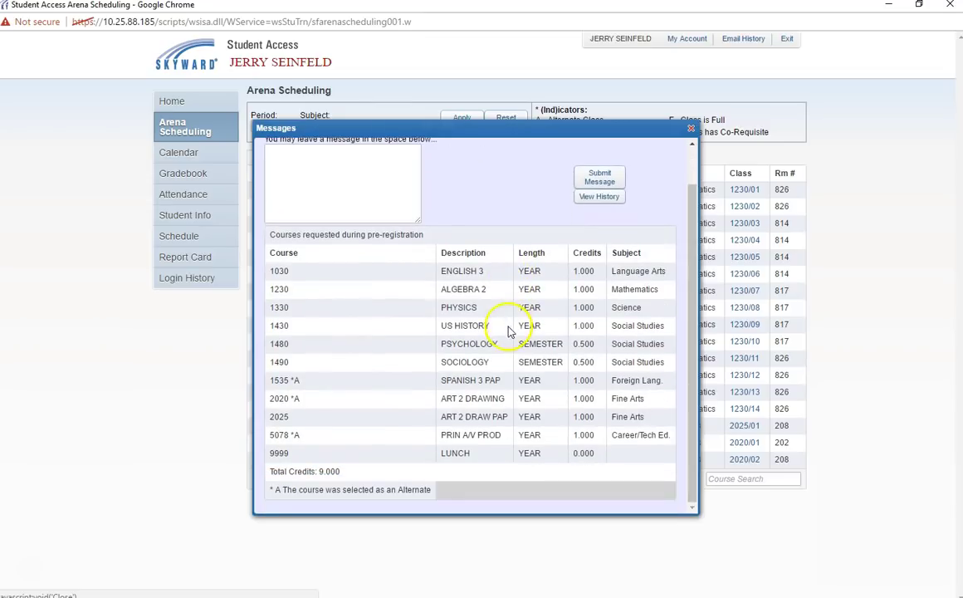
click(297, 407)
click(89, 442)
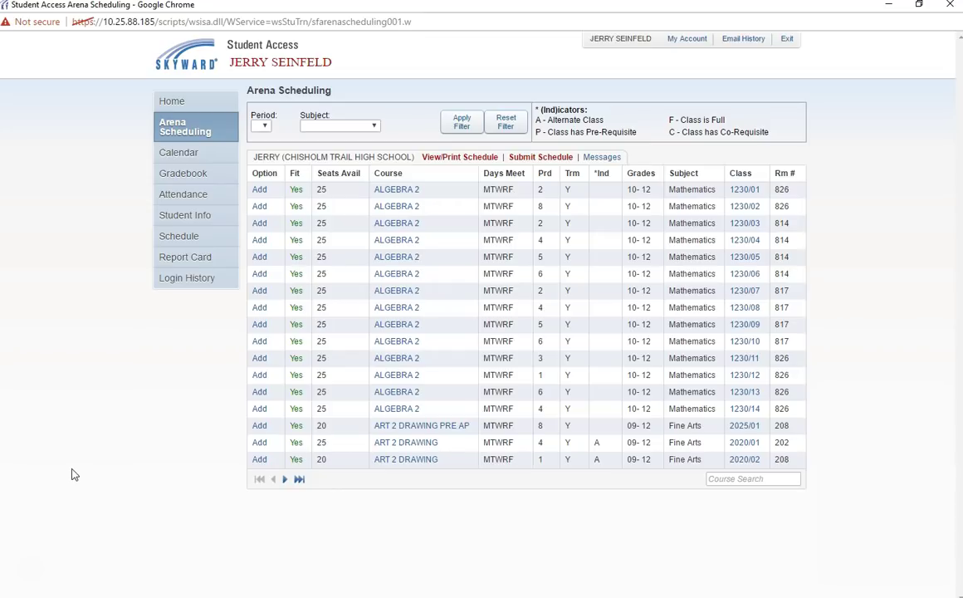
Step: Filter courses by the P.E./Equivalent subject and add BASEBALL 1 for period 8
click(262, 127)
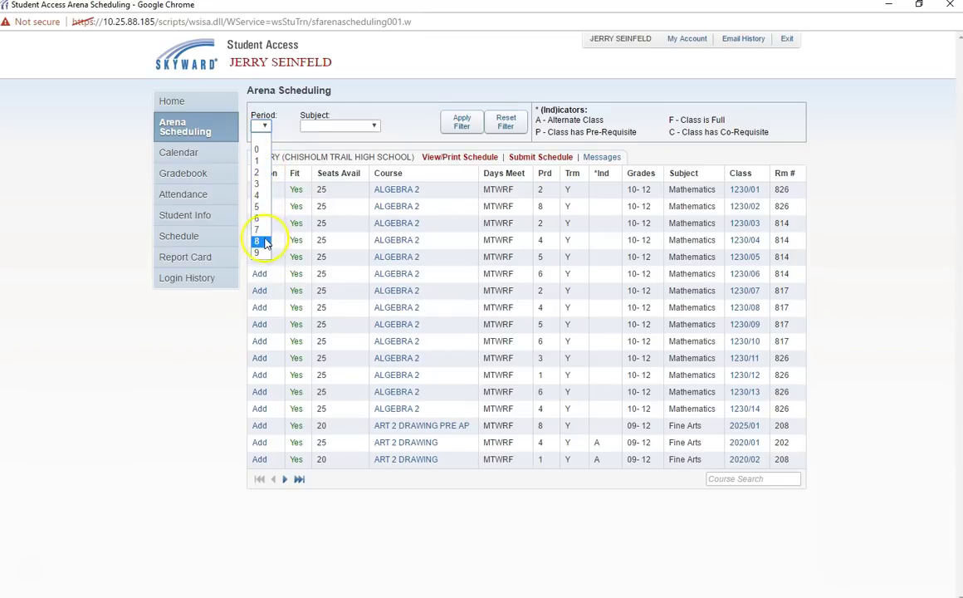
click(257, 126)
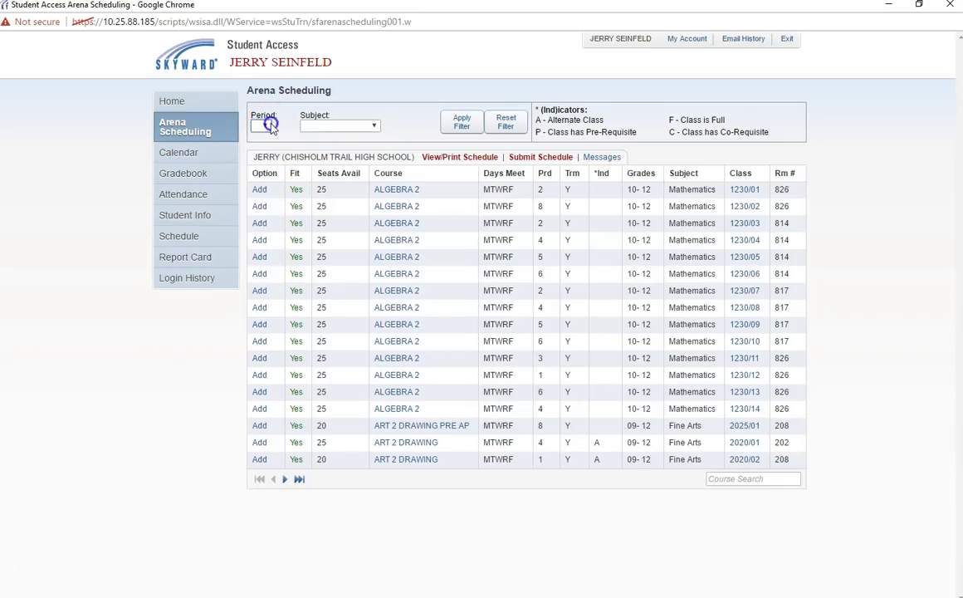
click(369, 126)
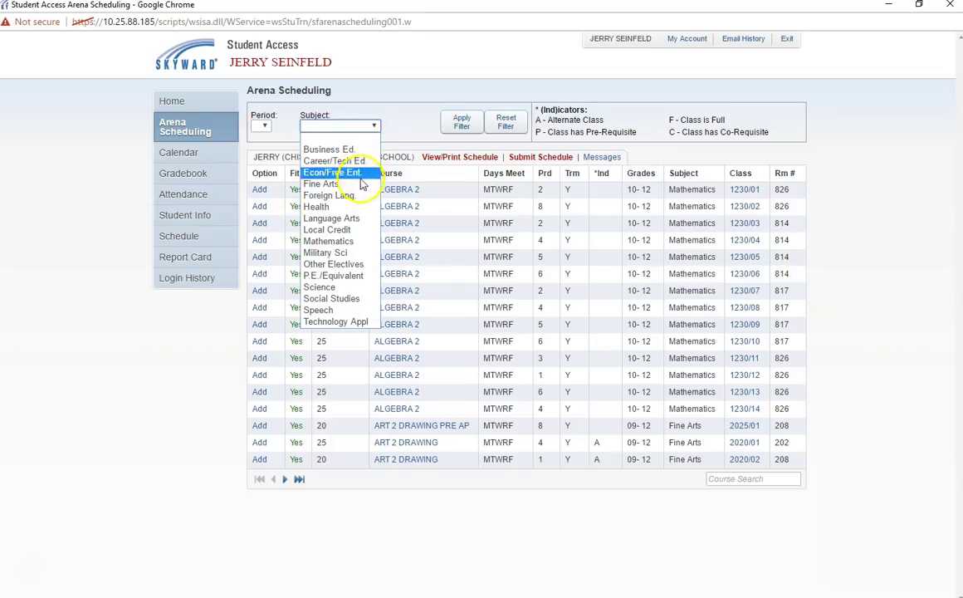
click(344, 276)
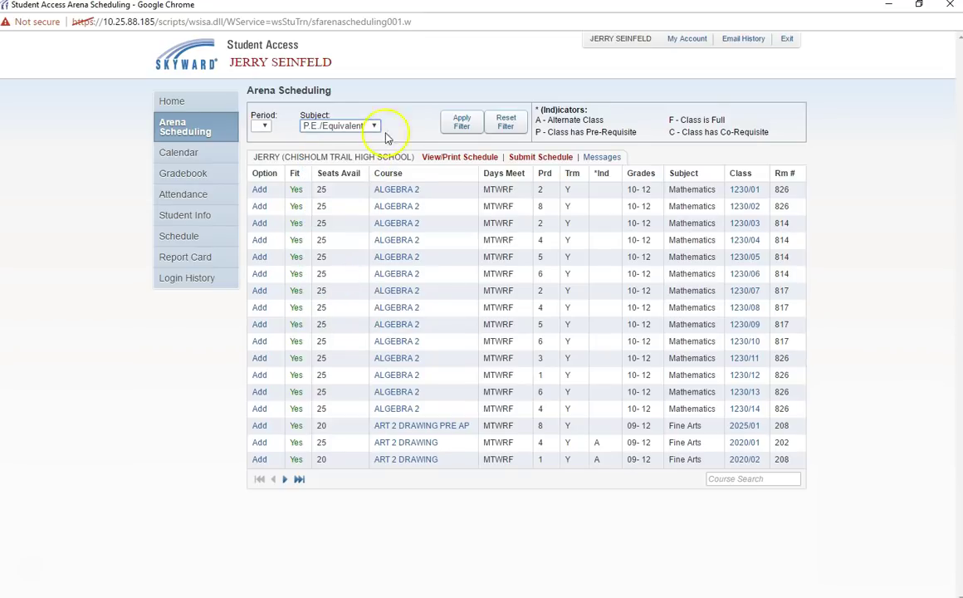
click(461, 123)
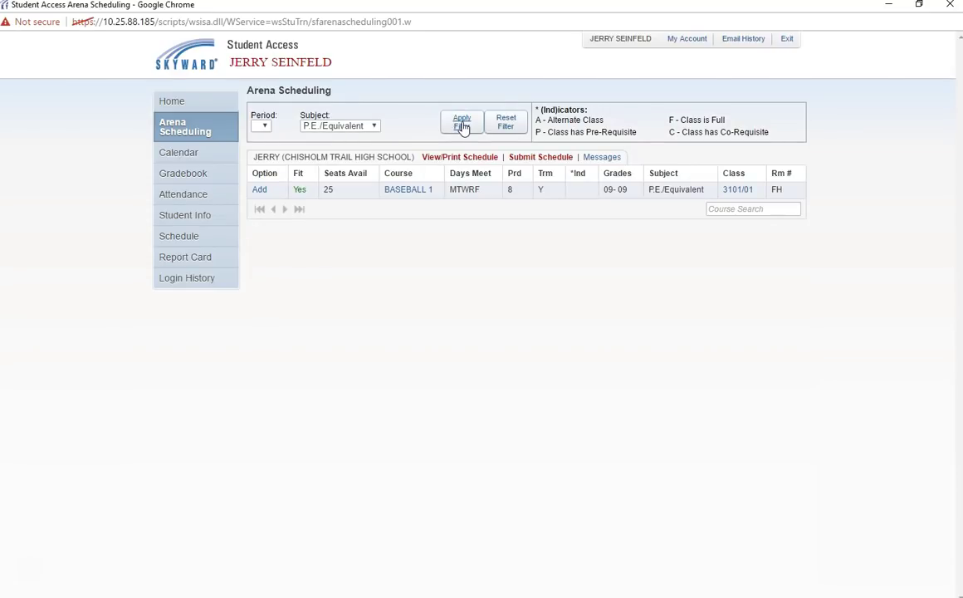
click(262, 190)
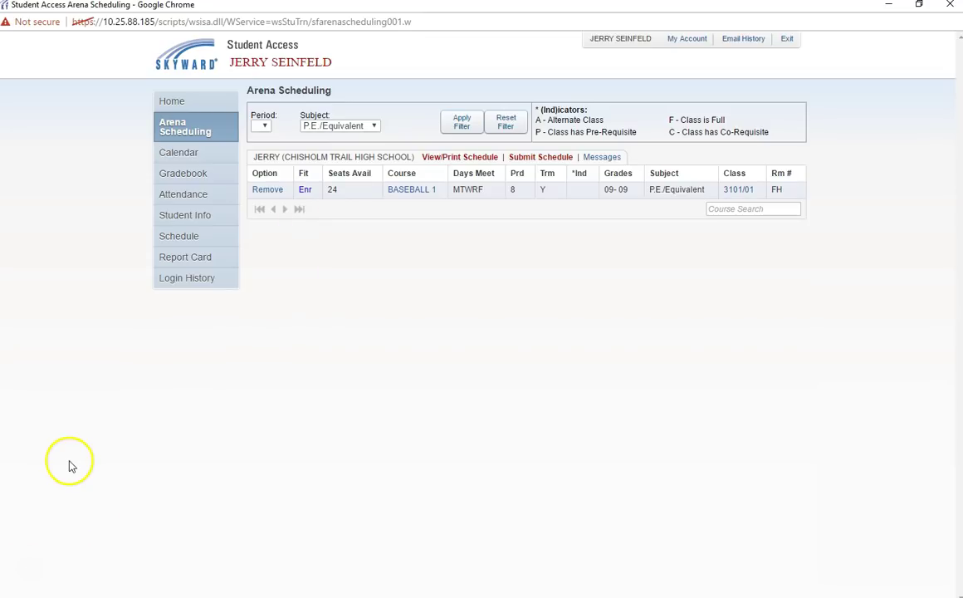
Step: Reset the filters, filter to period 1, and add ENGLISH 3 section 1030/01
click(506, 122)
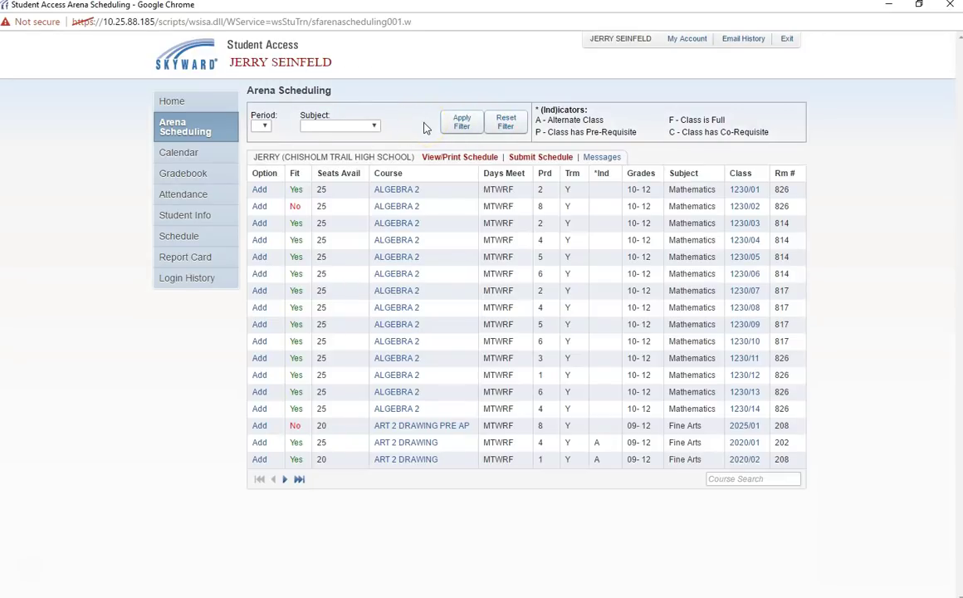
click(264, 126)
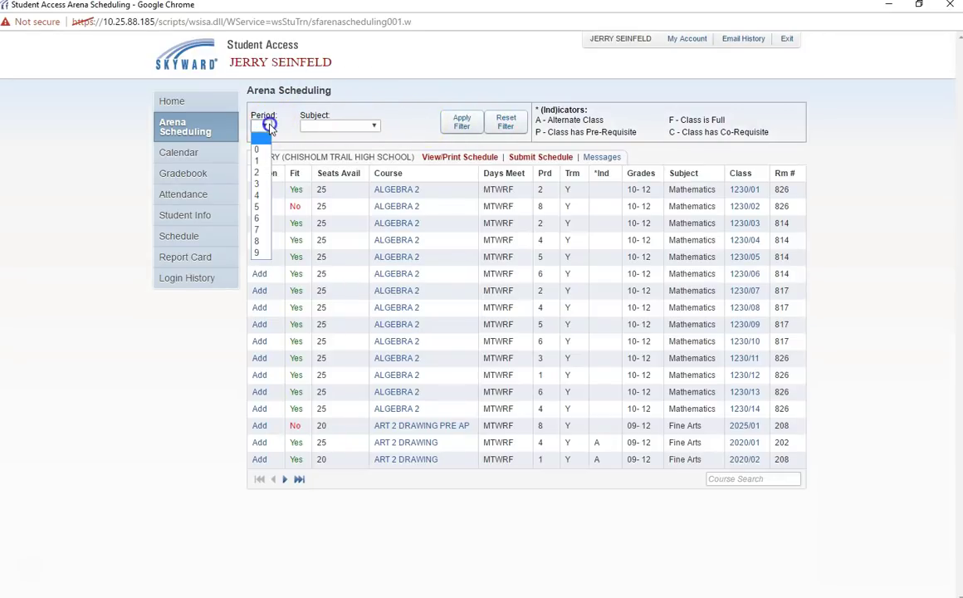
click(259, 160)
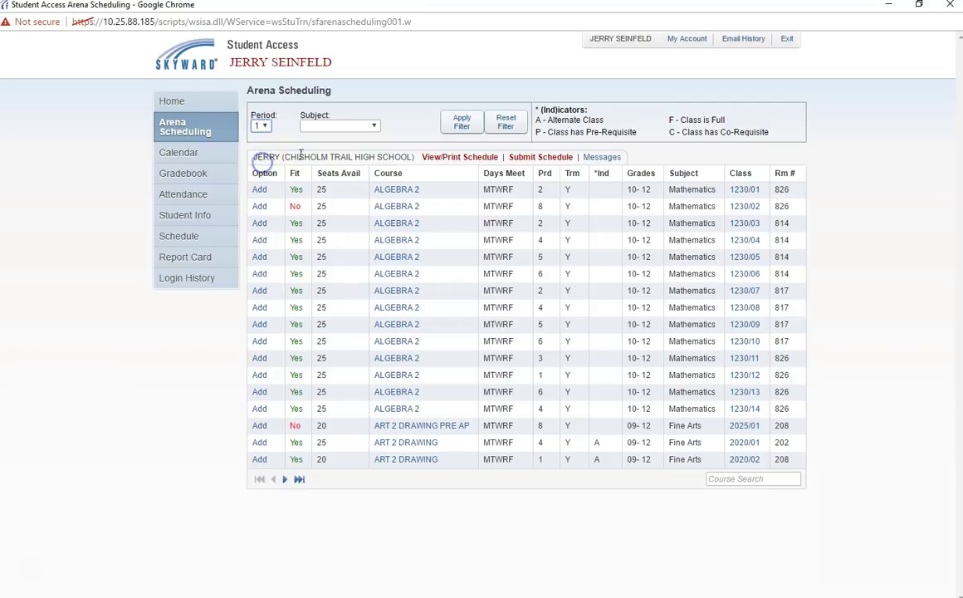
click(465, 122)
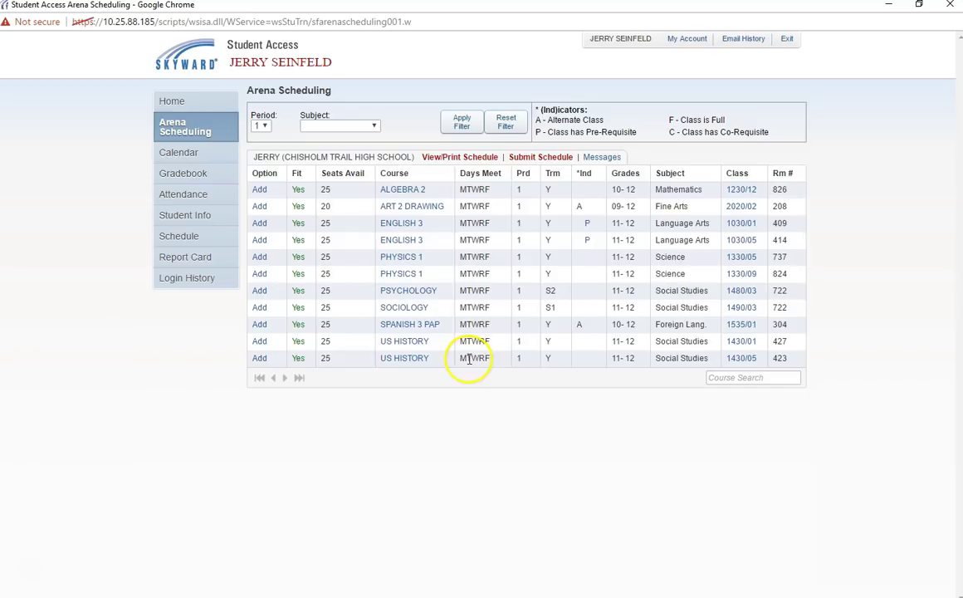
click(260, 224)
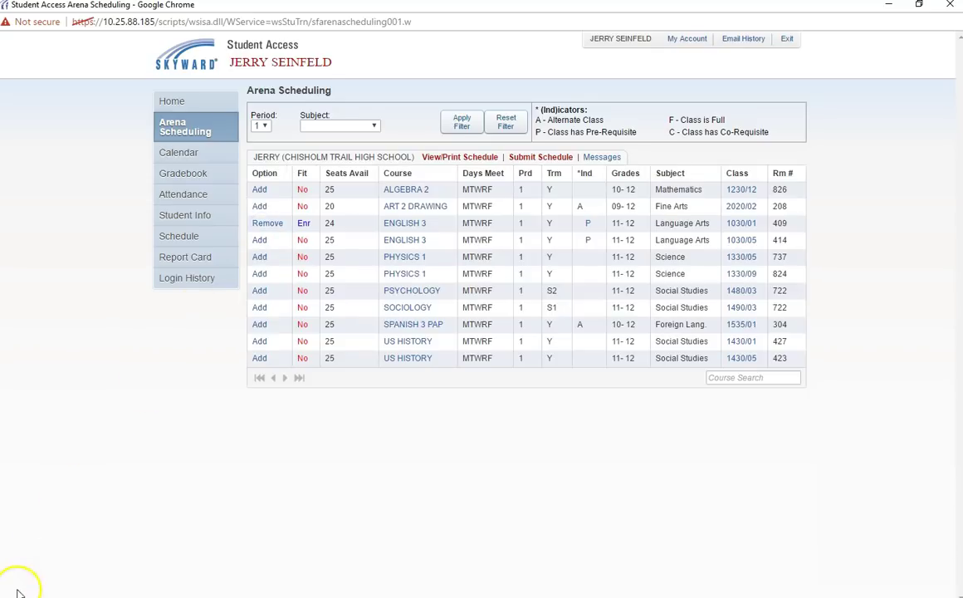
Step: Filter to period 2 and add ALGEBRA 2 section 1230/01
click(263, 126)
click(259, 150)
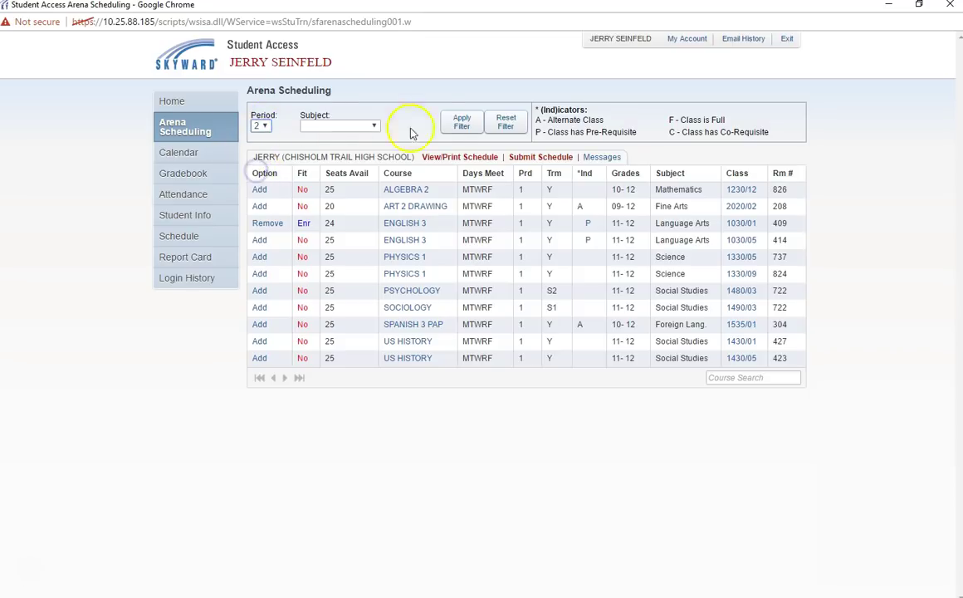
click(461, 122)
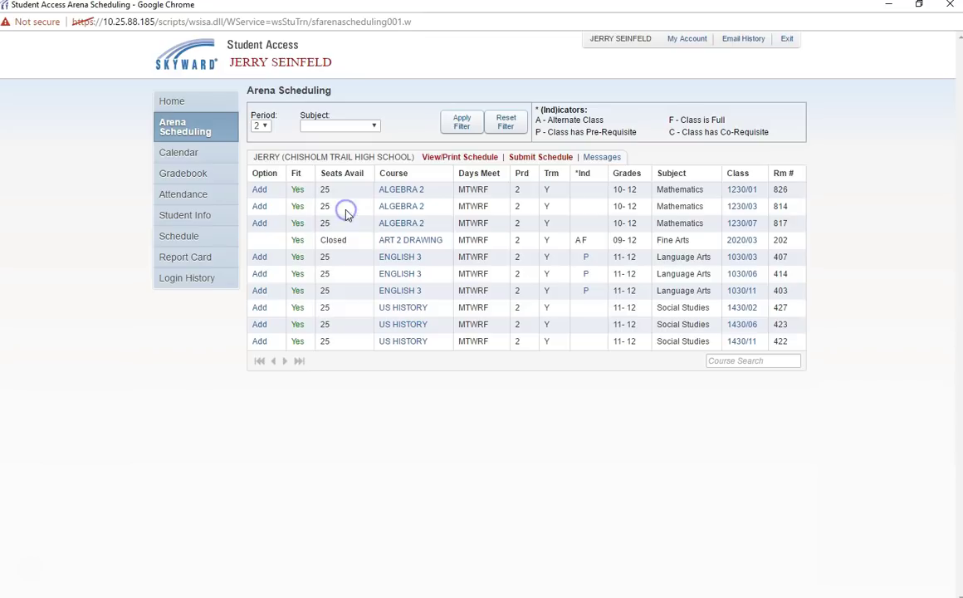
click(259, 191)
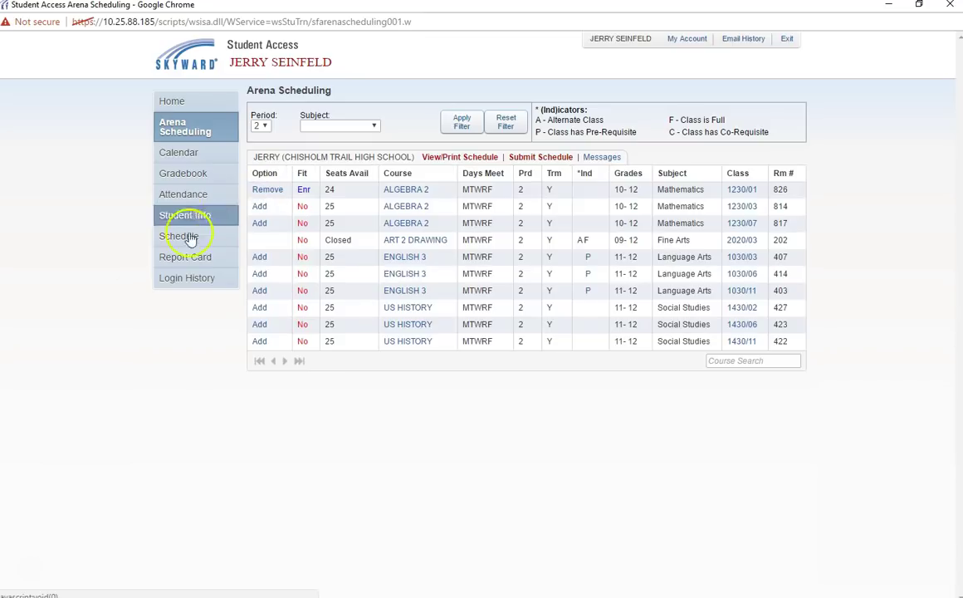
click(35, 575)
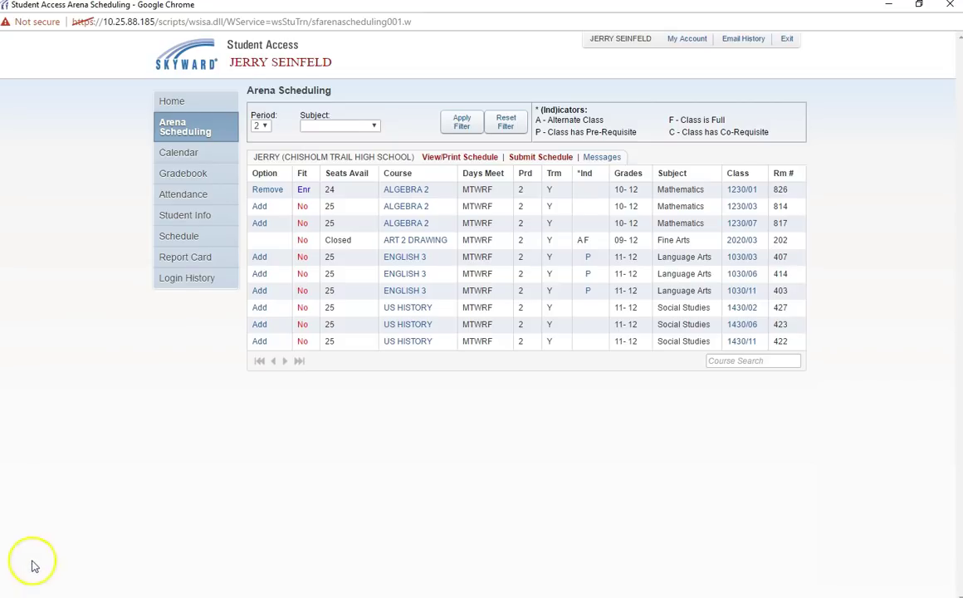
Step: Filter to period 3 and add PHYSICS 1 section 1330/02
click(265, 126)
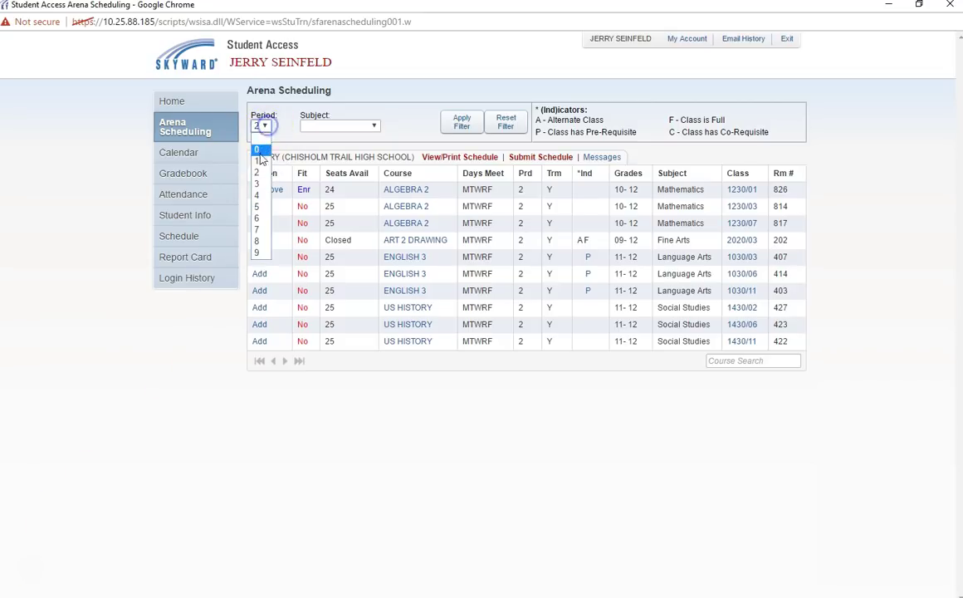
click(254, 169)
click(456, 121)
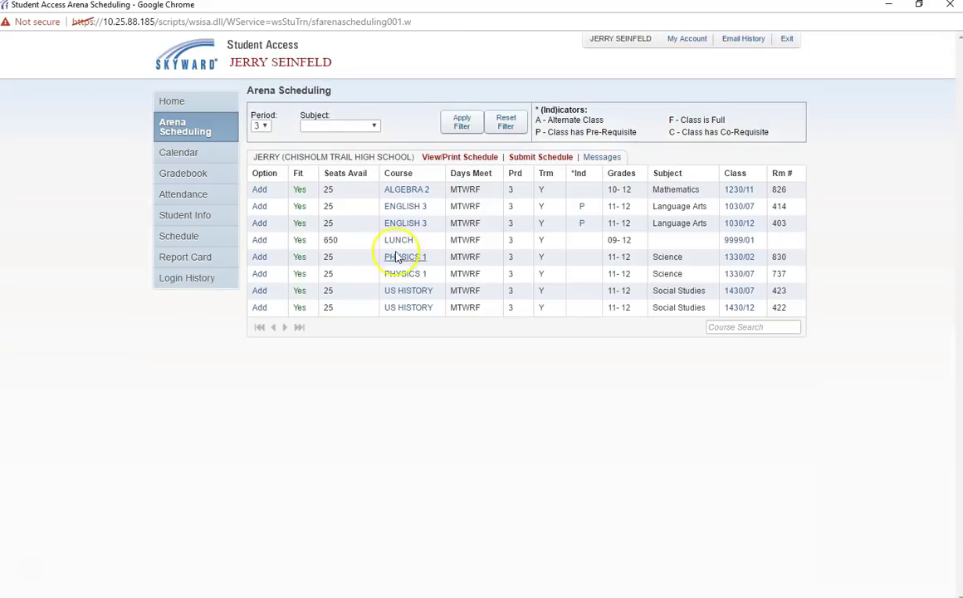
click(260, 257)
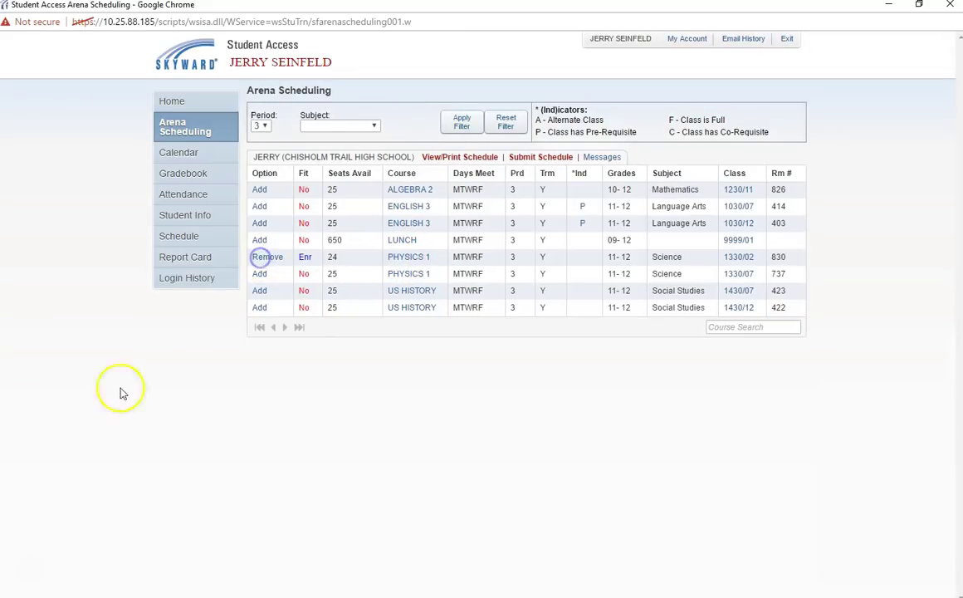
Step: Filter to period 4 and add the US History section
click(260, 125)
click(260, 196)
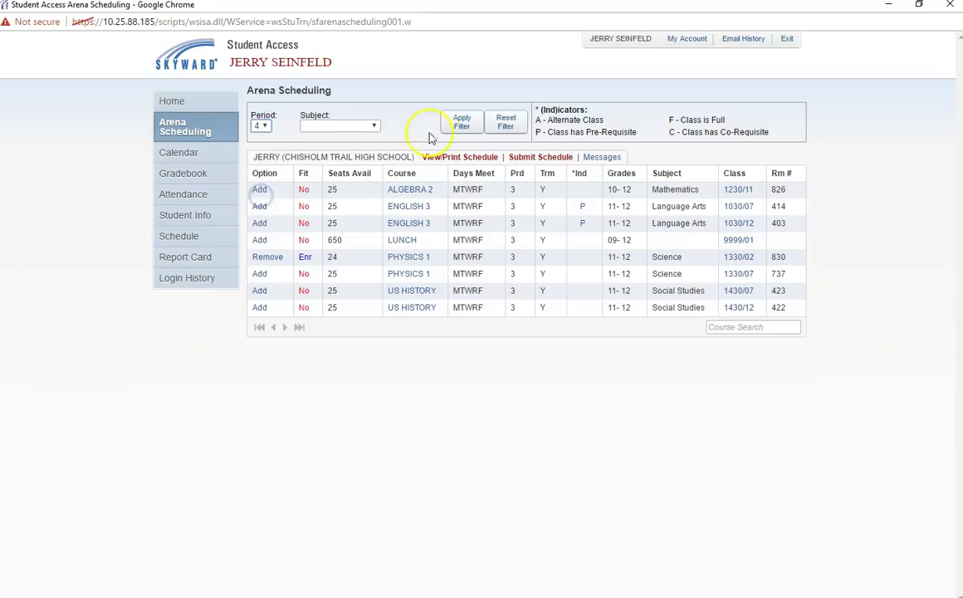
click(459, 122)
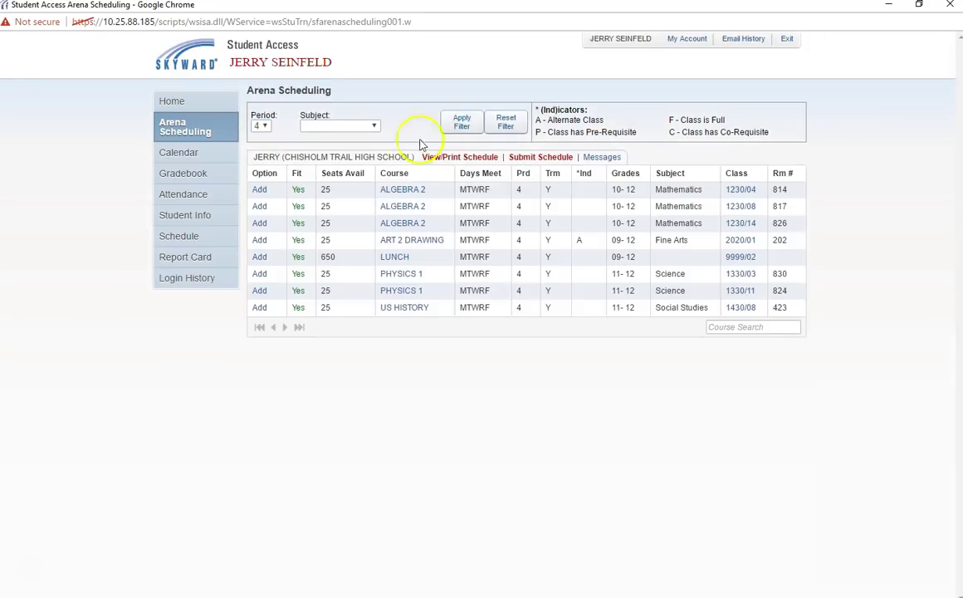
click(259, 307)
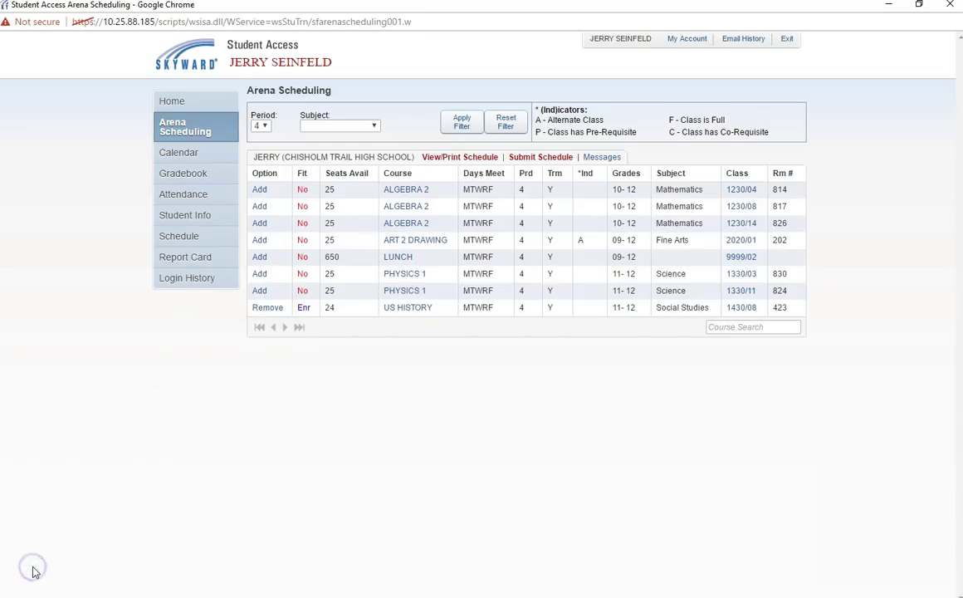
Step: Filter to period 5 and add LUNCH
click(259, 125)
click(258, 206)
click(456, 122)
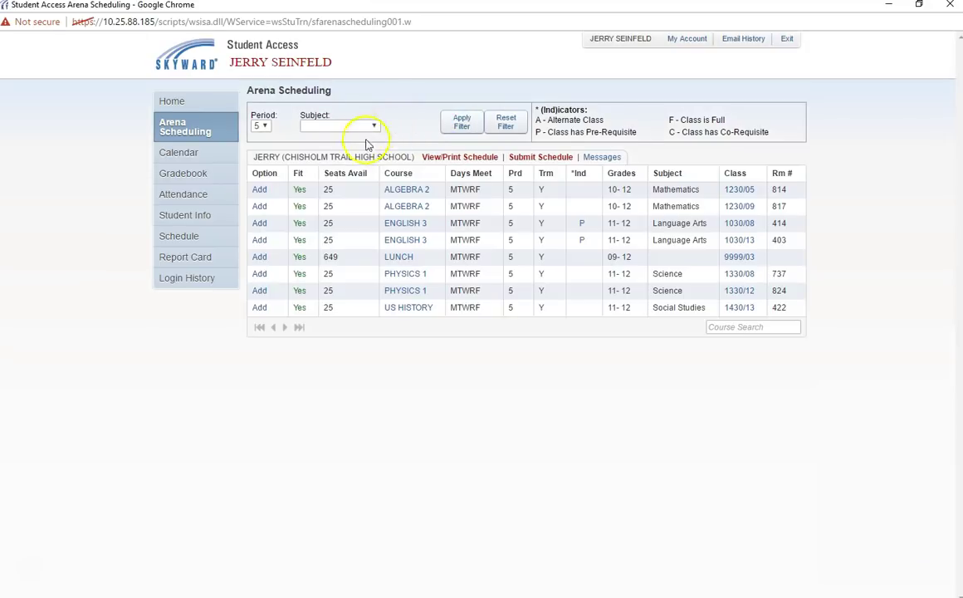
click(259, 261)
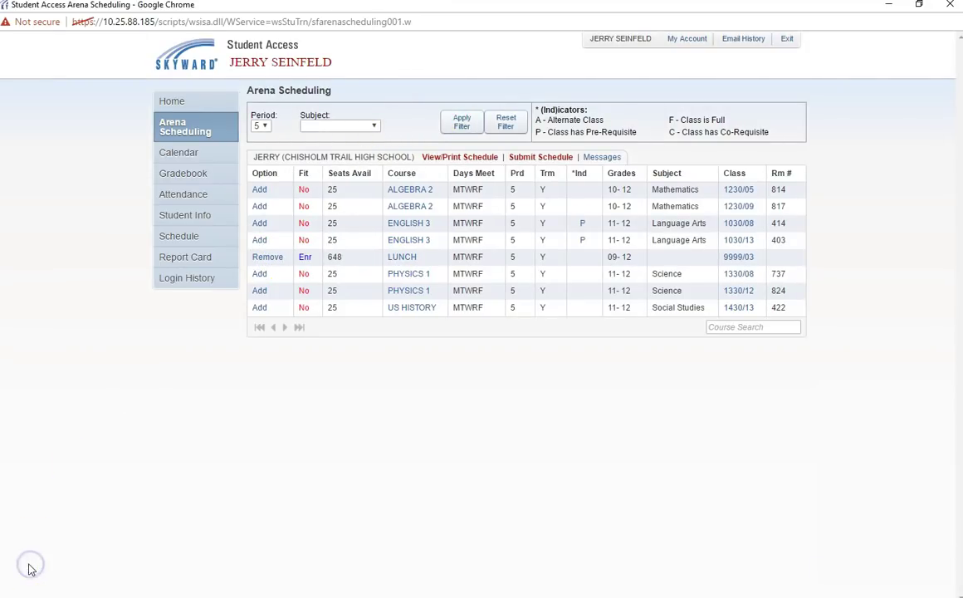
Step: Filter to period 6 and add Psychology (first semester) and Sociology (second semester)
click(261, 126)
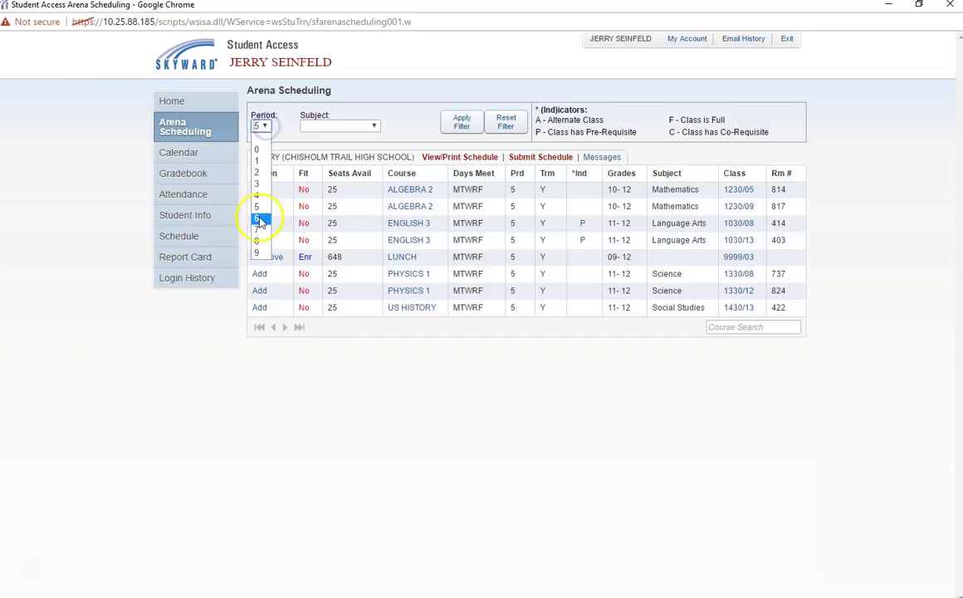
click(260, 221)
click(462, 122)
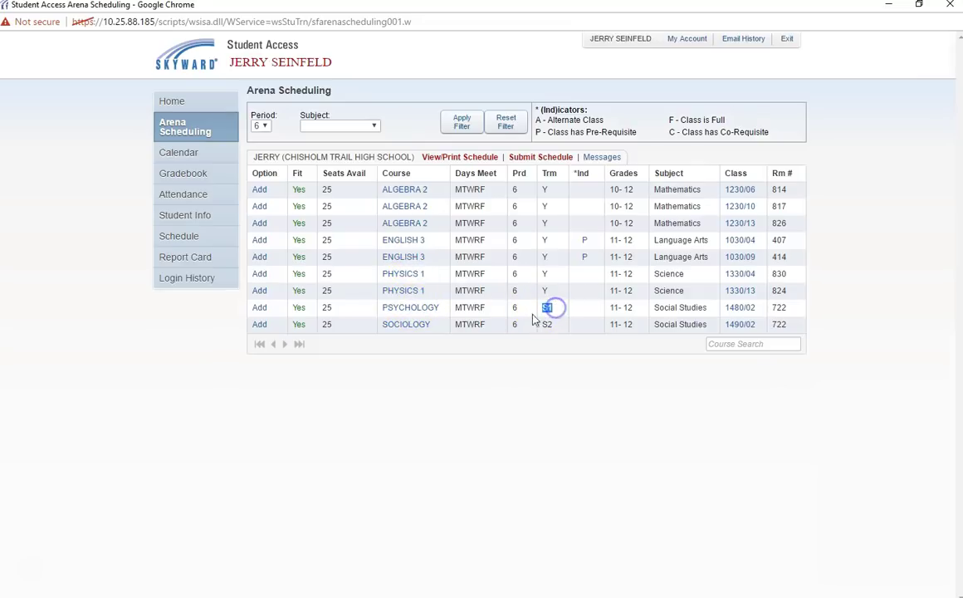
click(259, 307)
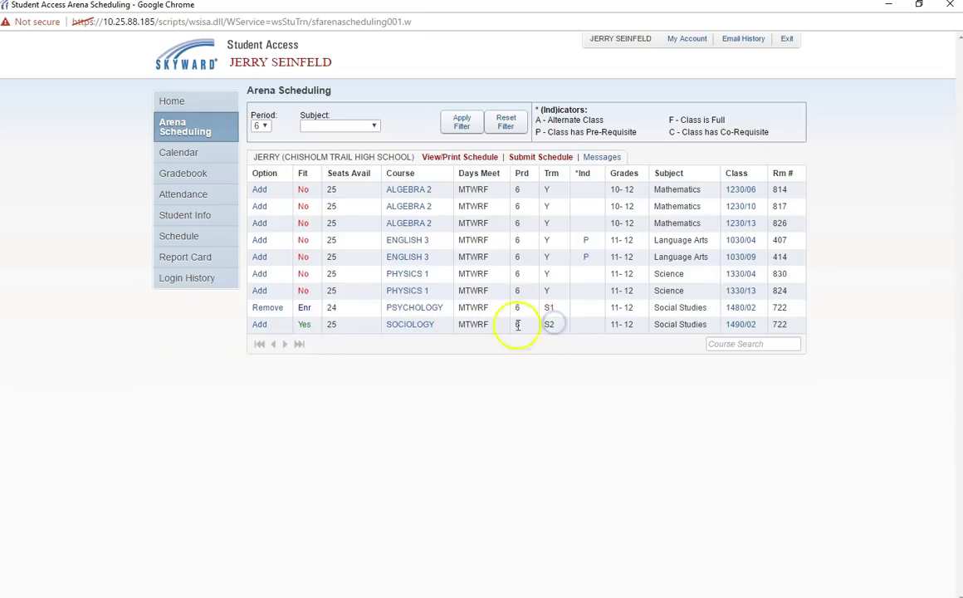
click(259, 324)
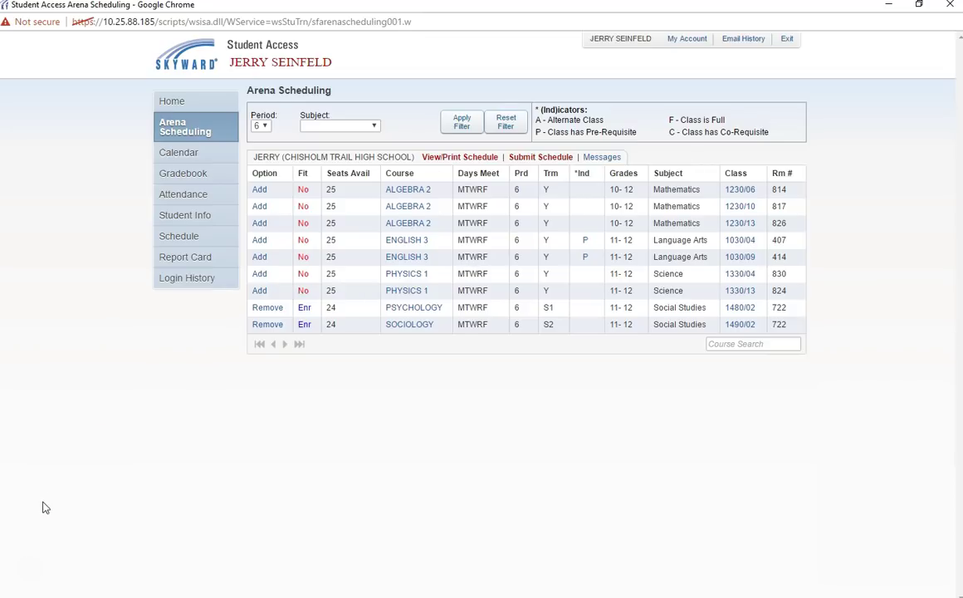
click(260, 125)
Step: Check the classes offered in period 7, then clear the period filter
click(257, 229)
click(459, 121)
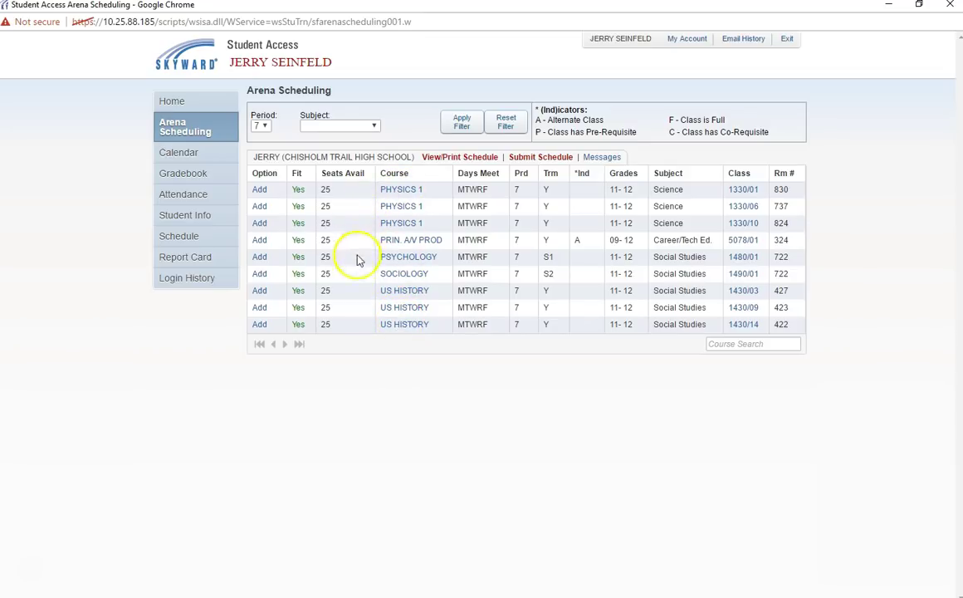
click(257, 125)
click(260, 134)
Step: Filter by Fine Arts and locate the Art 2 Drawing sections in period 4 and period 8 (Pre AP)
click(332, 126)
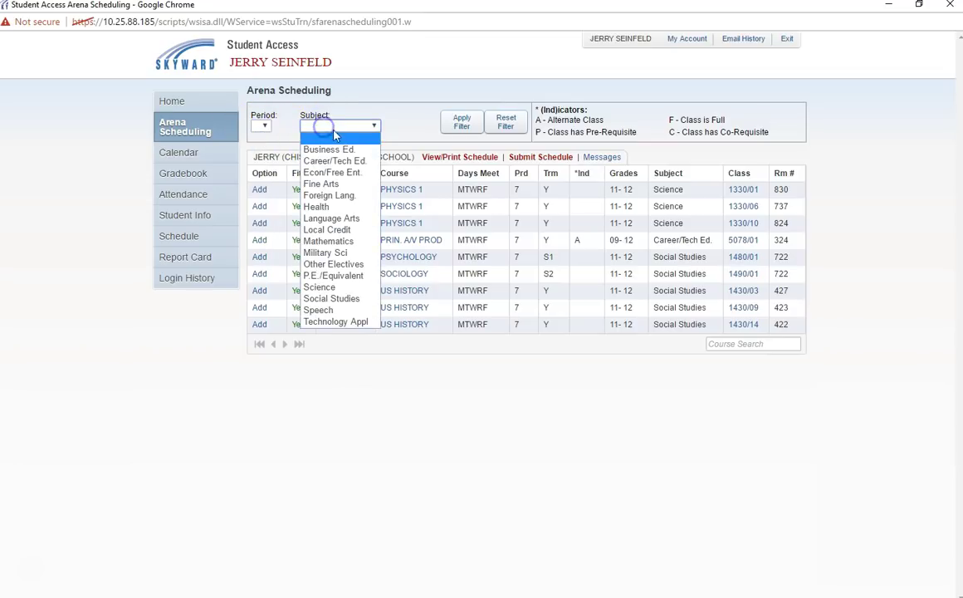
click(332, 182)
click(461, 125)
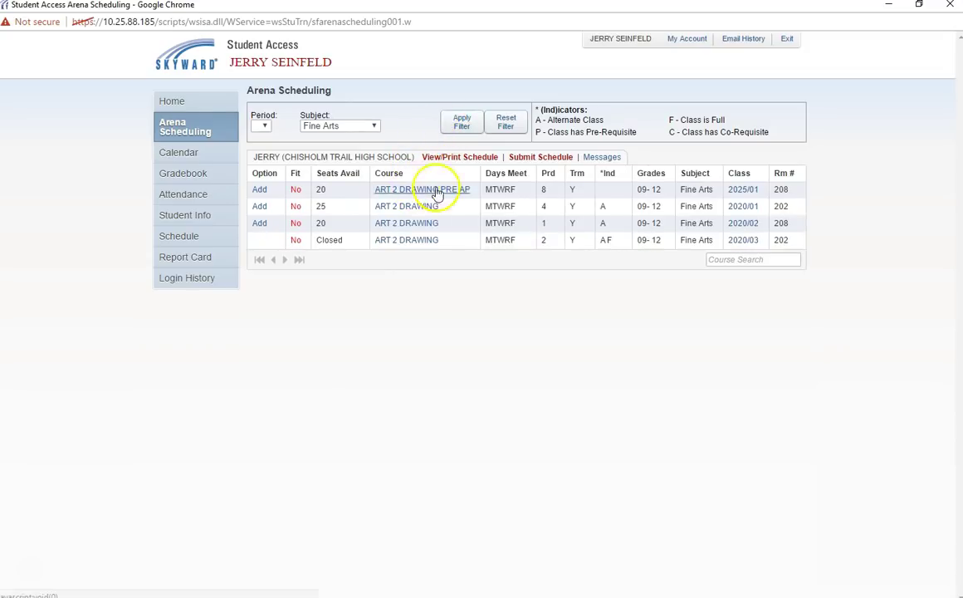
double_click(548, 190)
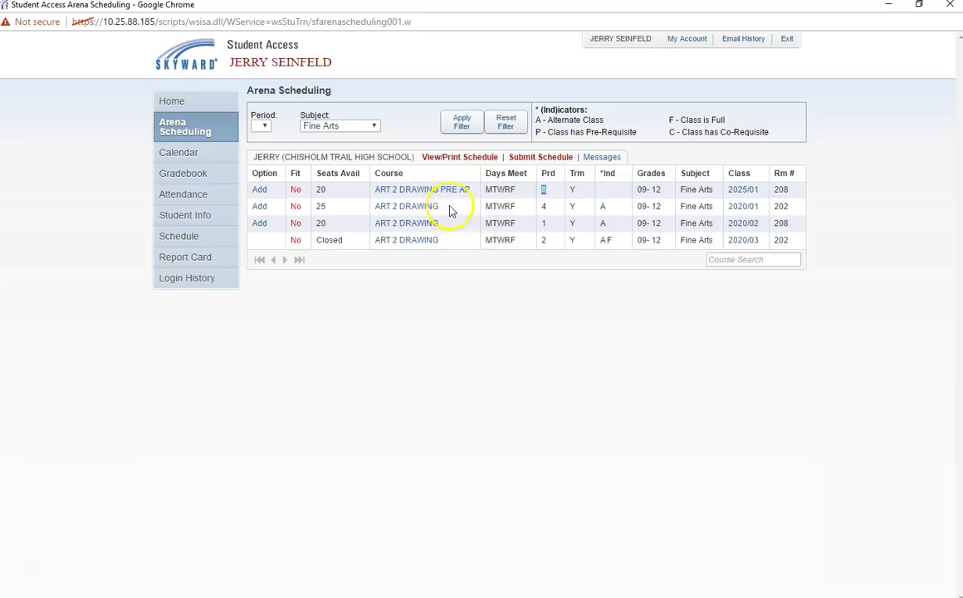
drag(377, 206, 540, 208)
click(38, 532)
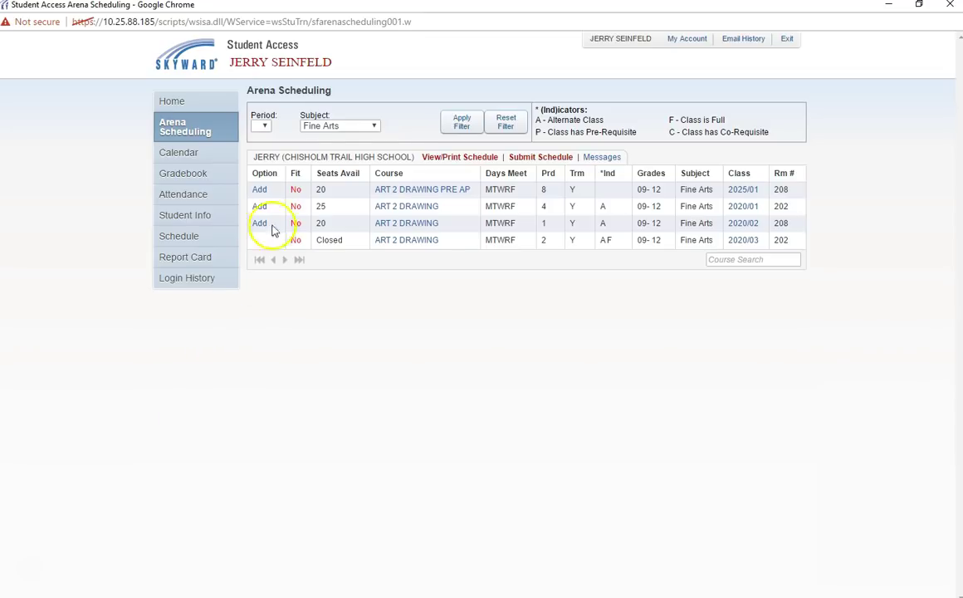
Step: Remove US History from period 4 in the schedule and add the period 4 ART 2 DRAWING section
click(462, 157)
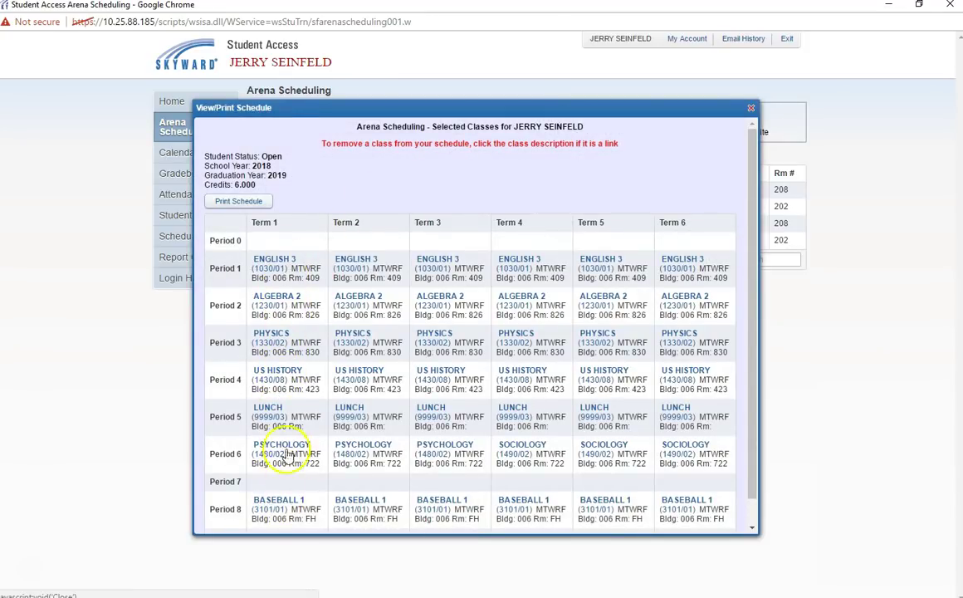
click(293, 378)
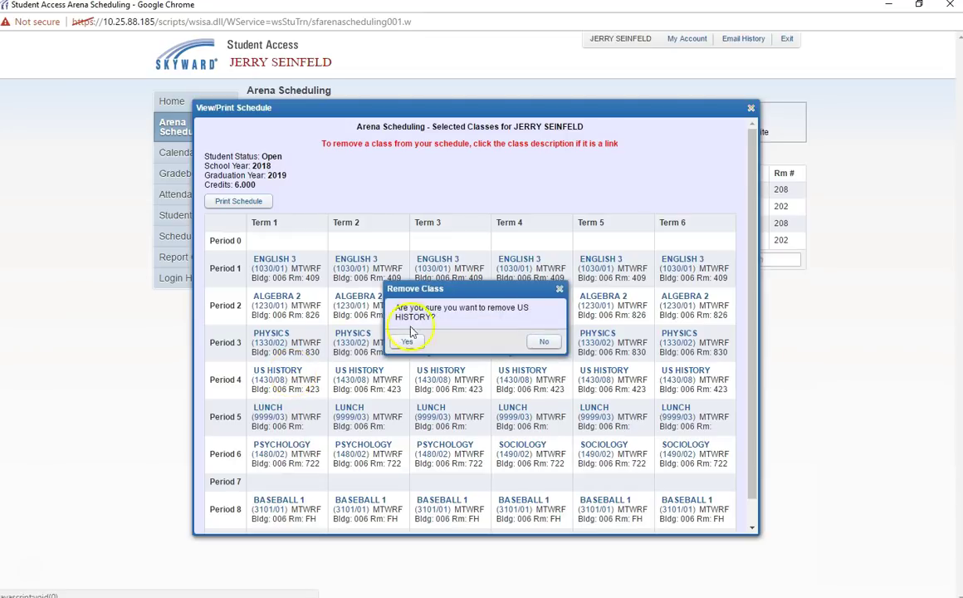
click(421, 341)
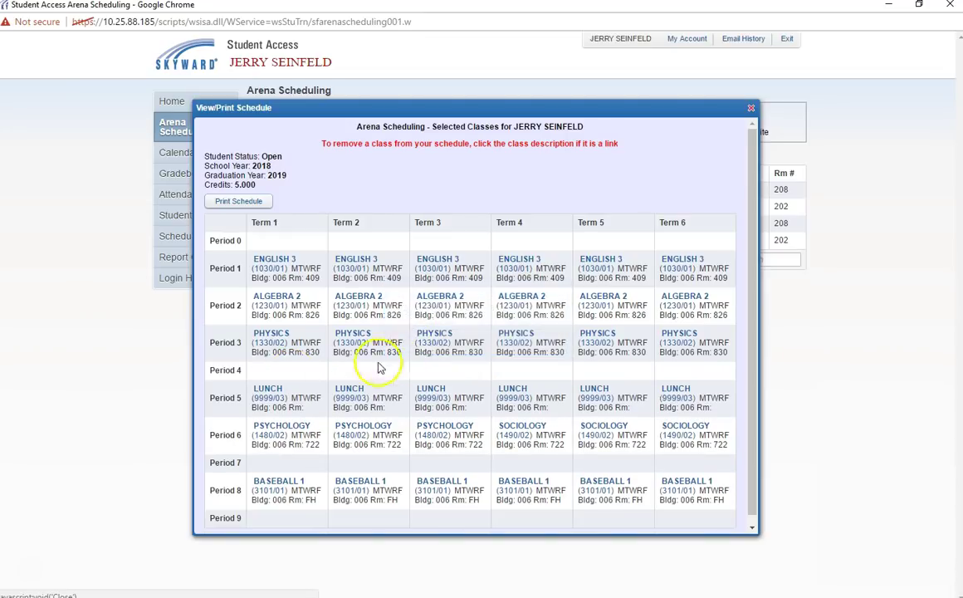
click(750, 111)
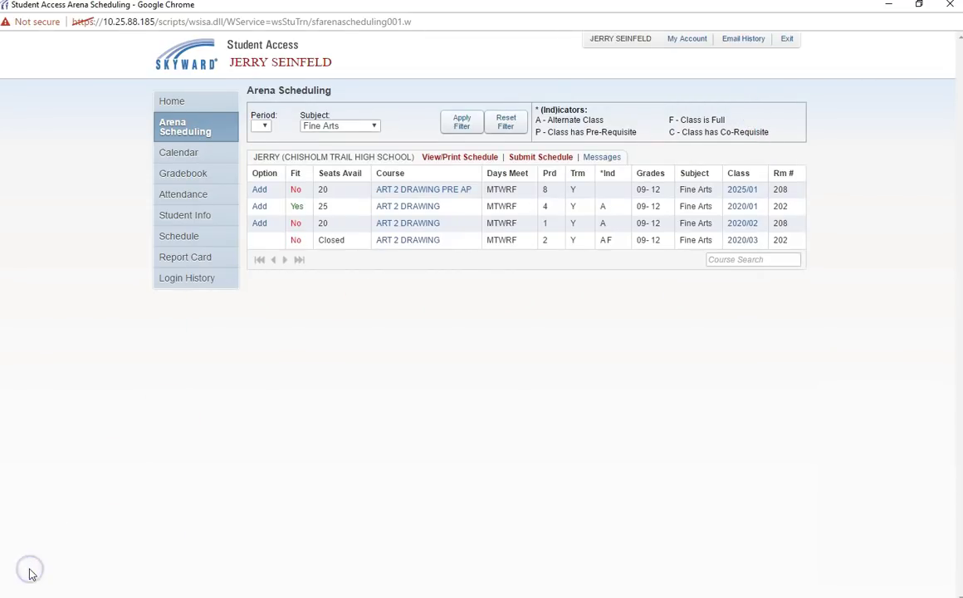
click(95, 532)
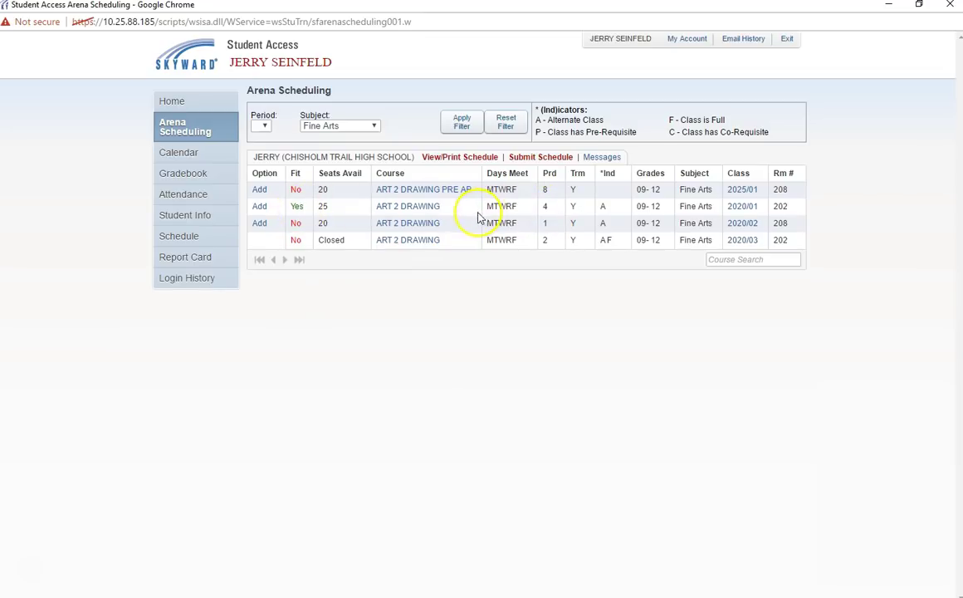
click(260, 208)
Step: Clear the subject filter, filter to period 7, and add US HISTORY section 1430/03
click(328, 129)
click(332, 134)
click(262, 126)
click(261, 227)
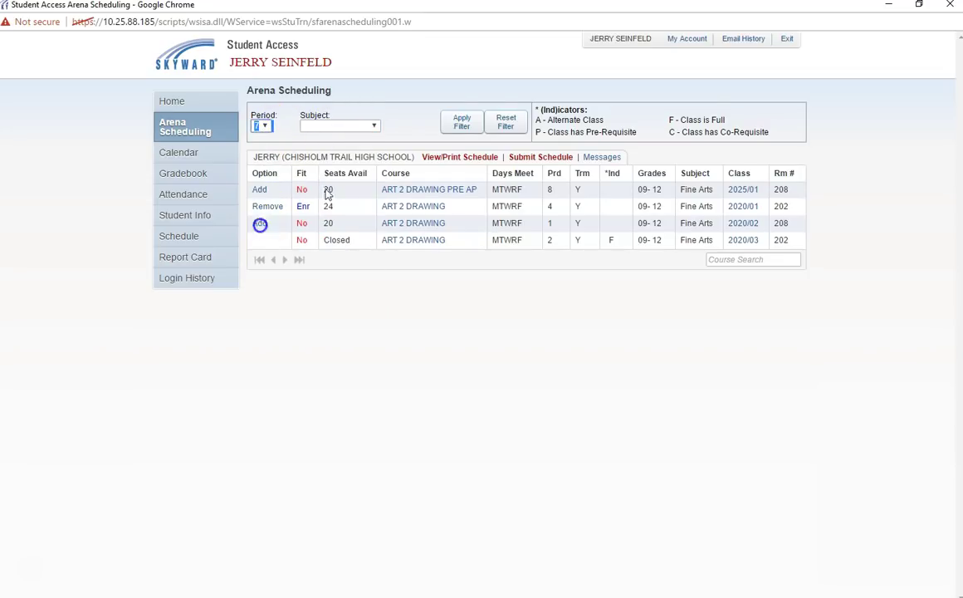
click(459, 122)
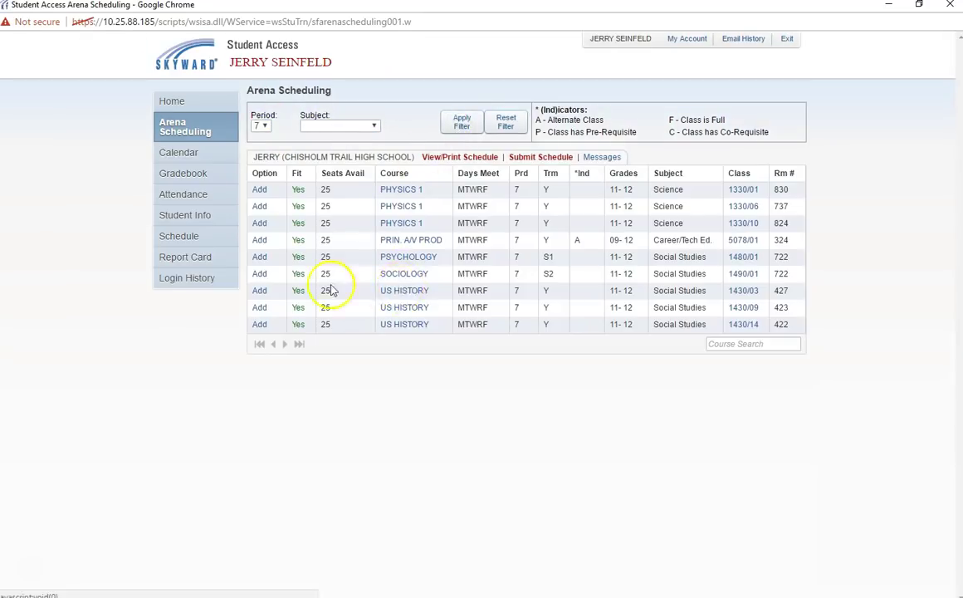
click(260, 291)
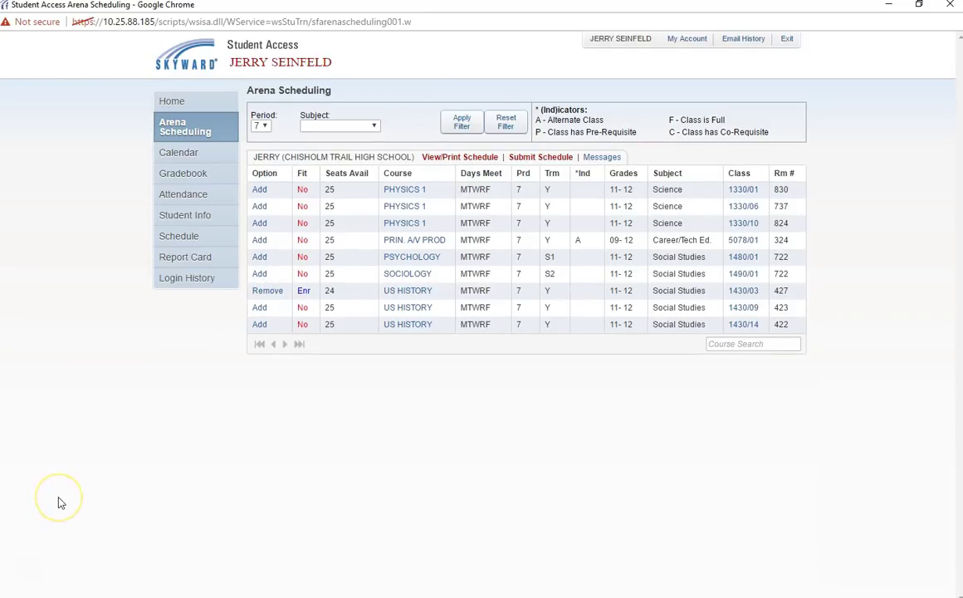
Step: Review the schedule to confirm periods 1 through 8 all have classes
click(445, 159)
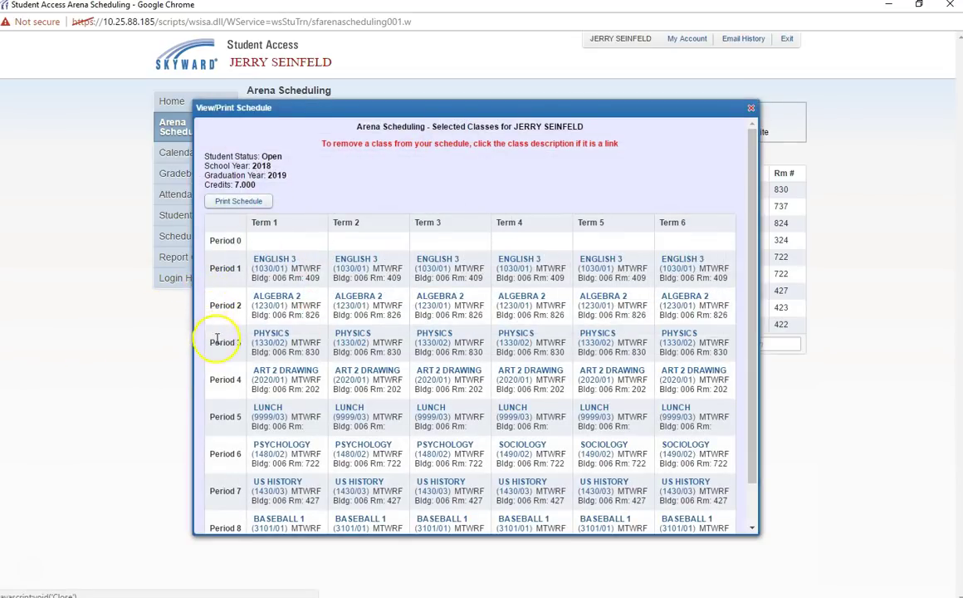
scroll(214, 392, down, 1)
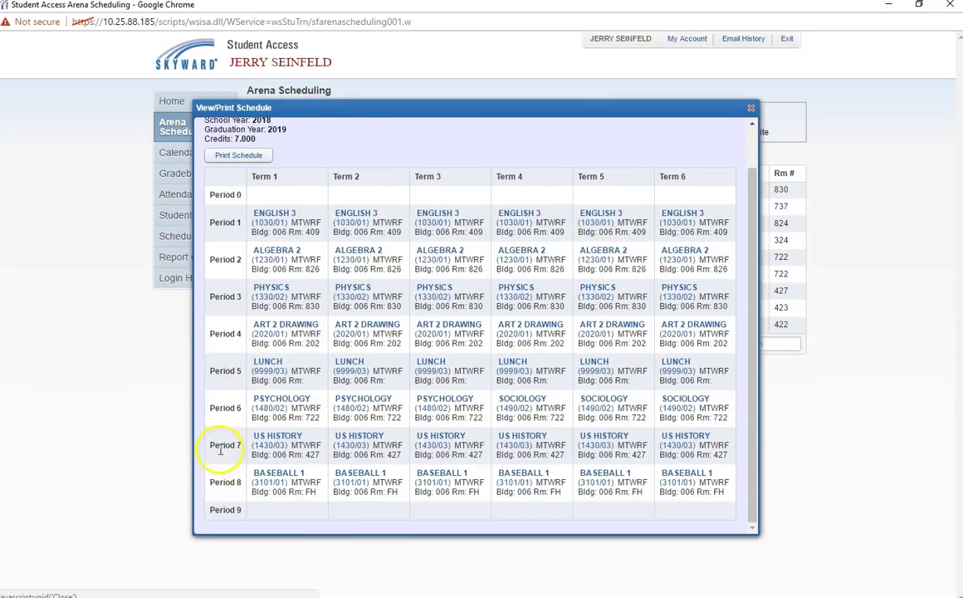
scroll(221, 449, up, 1)
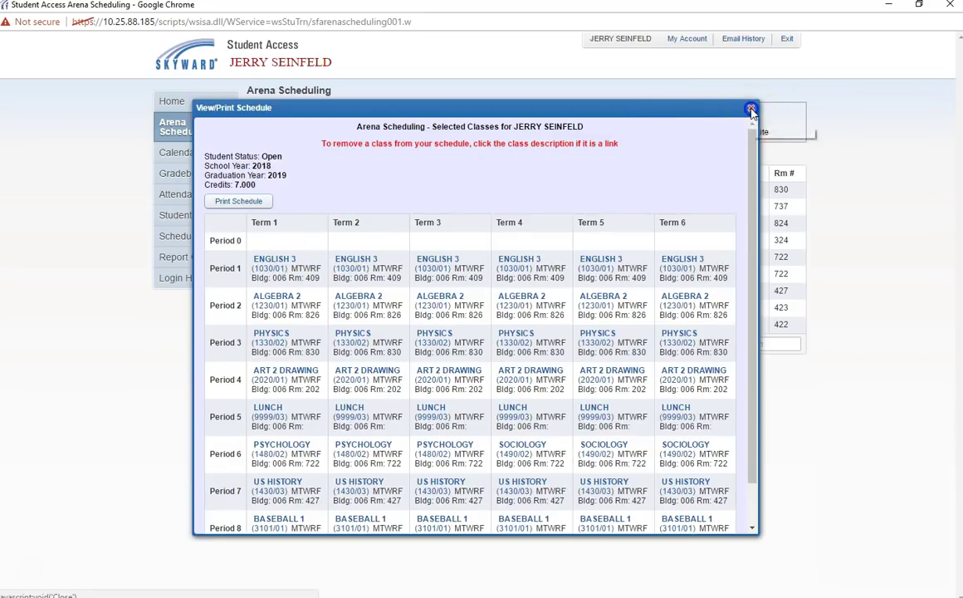
click(752, 110)
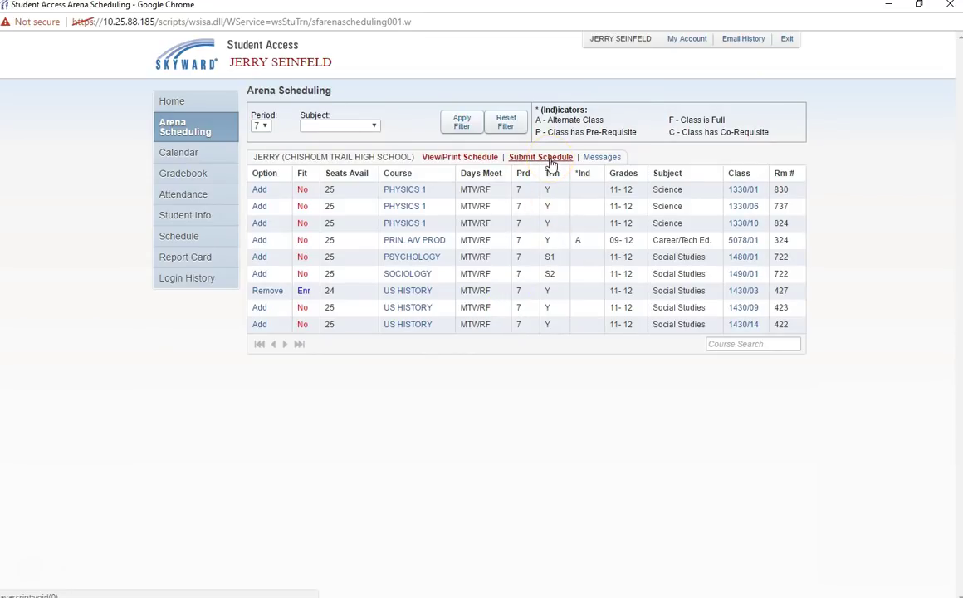
Step: Submit the schedule and confirm the submission
click(548, 158)
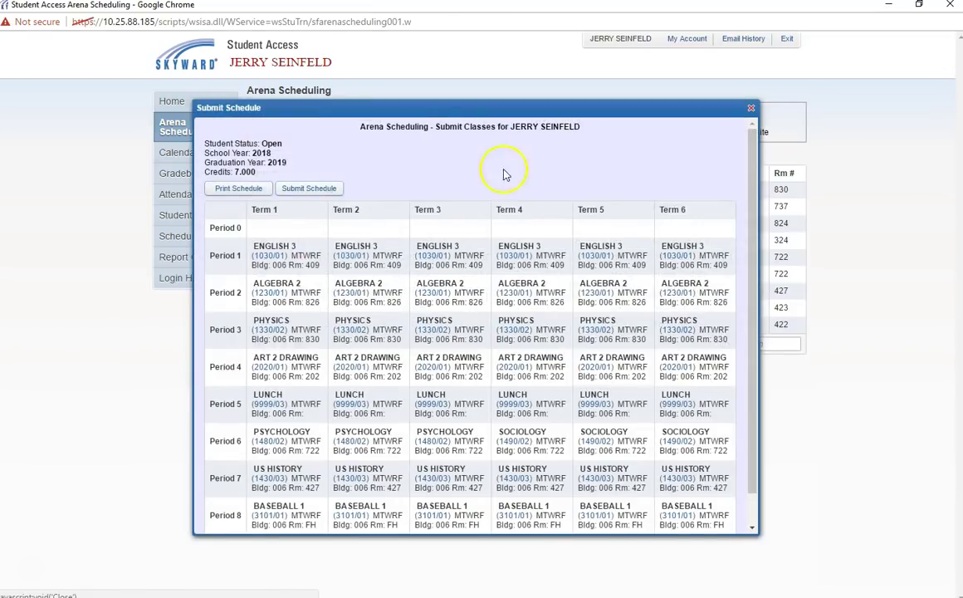
click(313, 190)
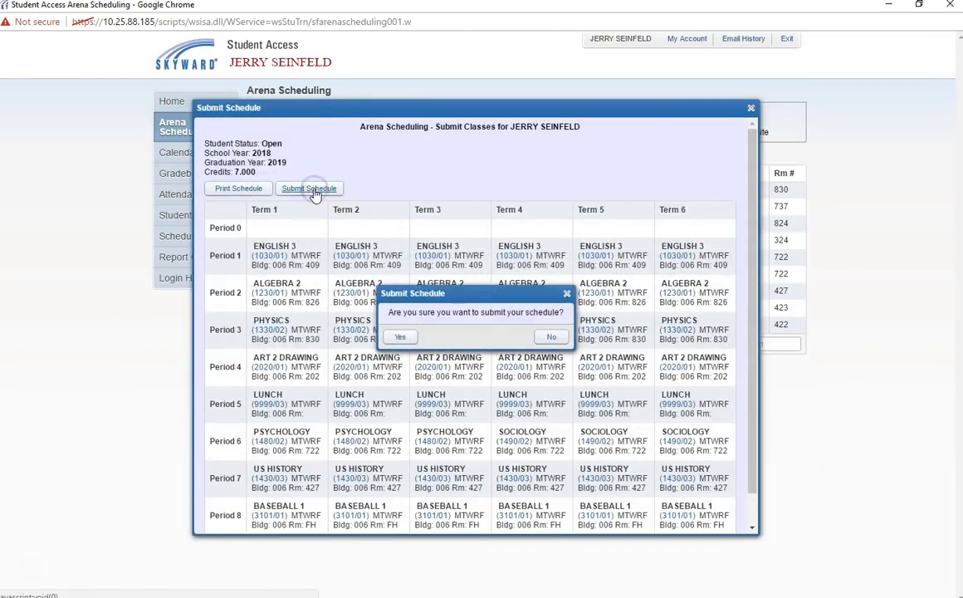
click(399, 338)
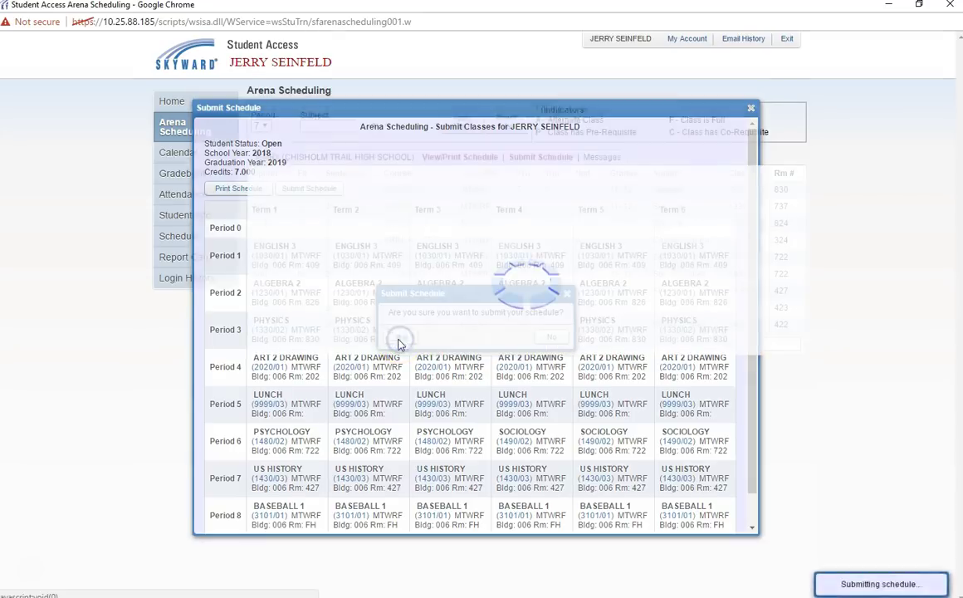